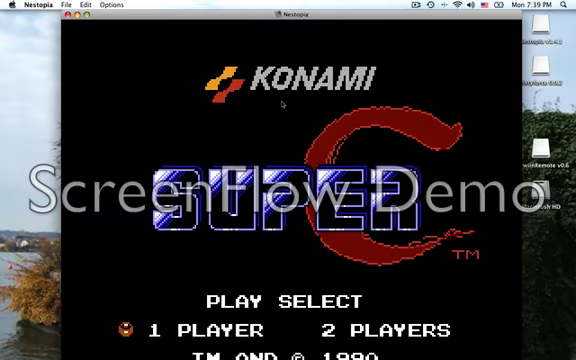
Step: Start a one-player game of Super C and nudge the emulator window into place
key(Return)
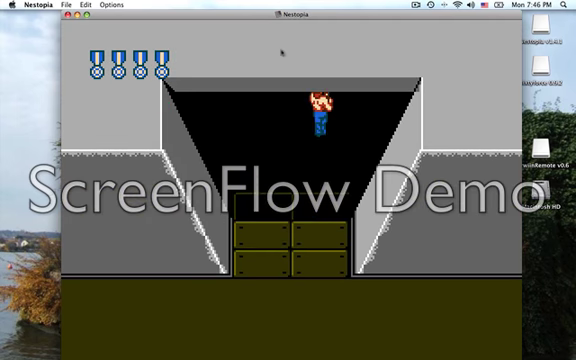
drag(283, 13, 291, 9)
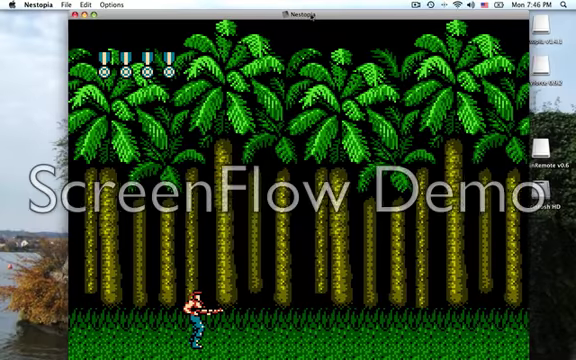
drag(312, 11, 302, 10)
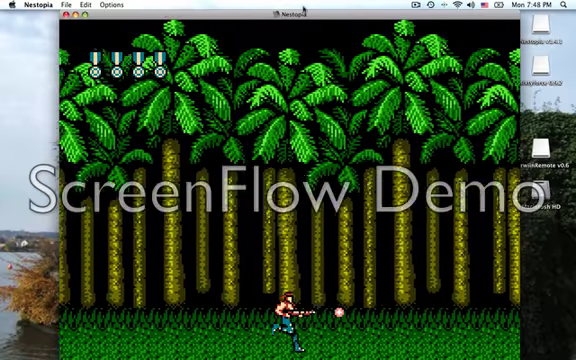
Step: Shoot the treetop enemies and push right through the jungle past the last palm tree
key(Up)
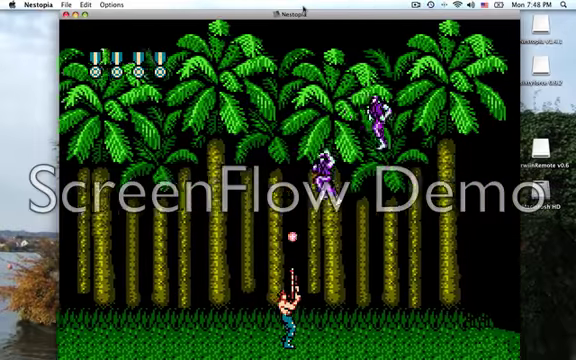
key(Up)
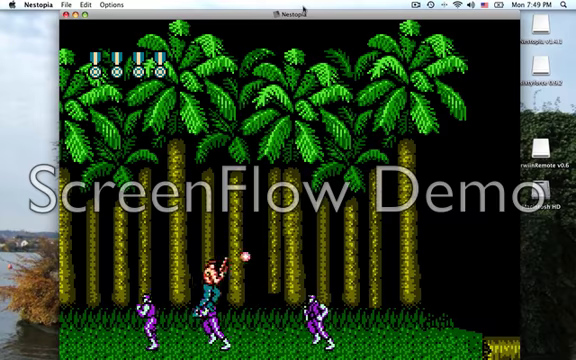
key(x)
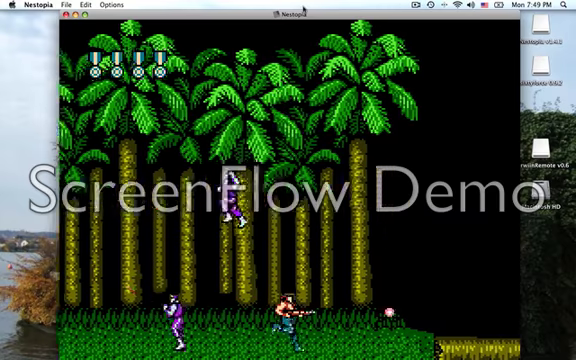
key(Right)
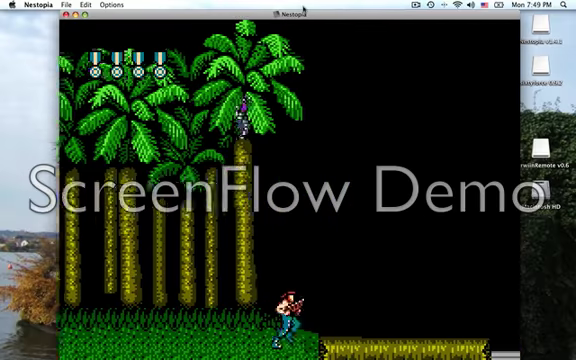
key(Right)
key(x)
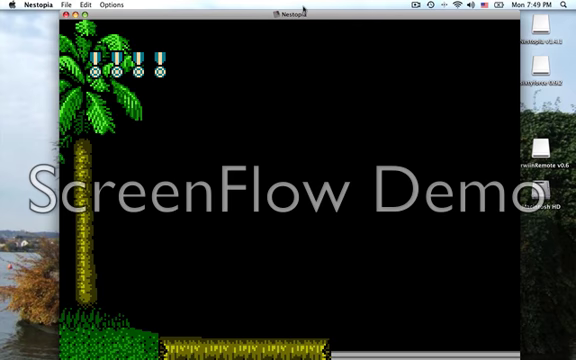
key(Right)
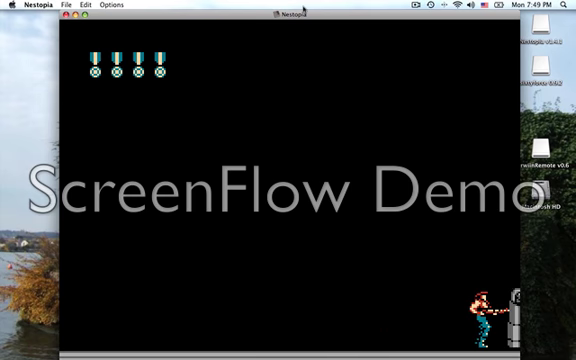
Step: Retreat left from the arriving robot boss, firing and leaping on and off its back
key(Left)
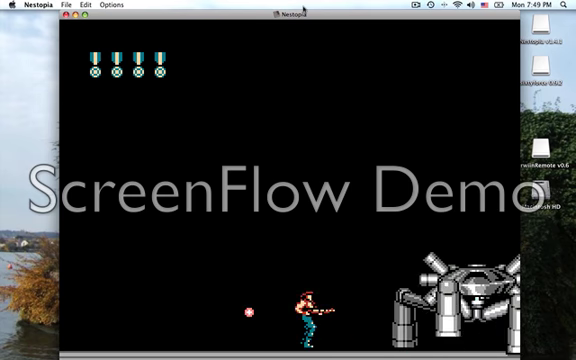
key(Left)
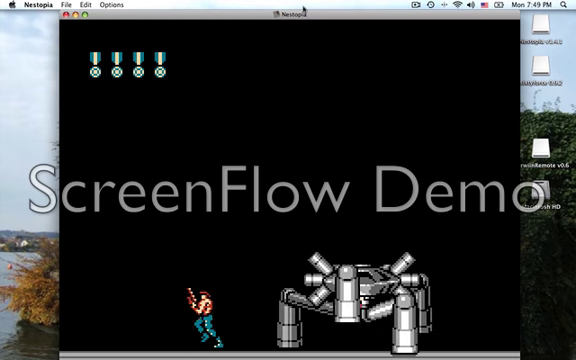
key(Left)
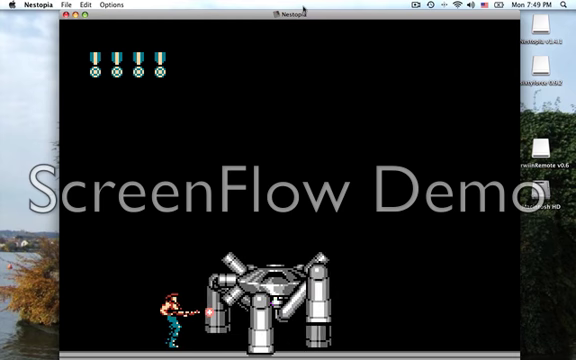
key(Left)
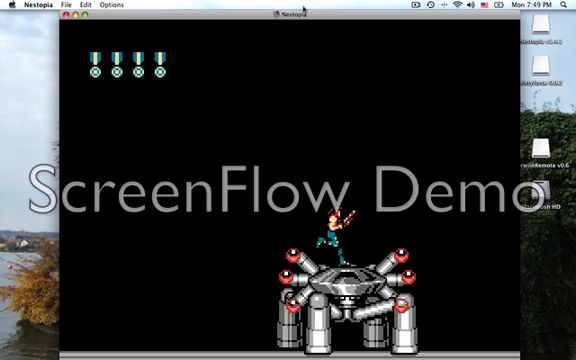
key(Left)
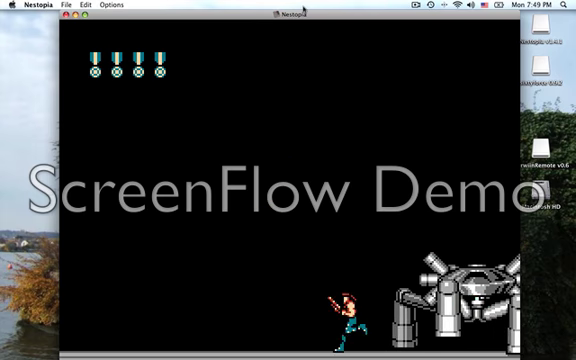
key(x)
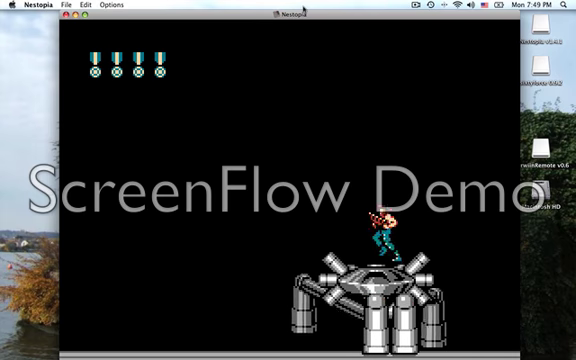
key(x)
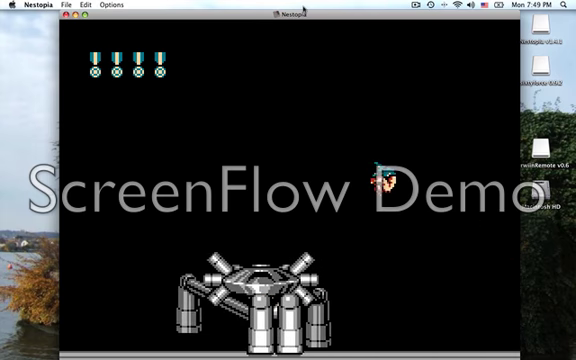
key(x)
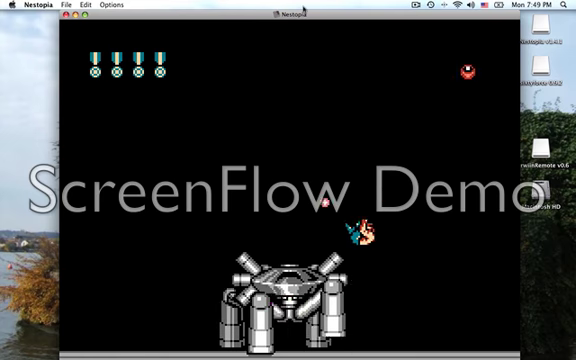
key(x)
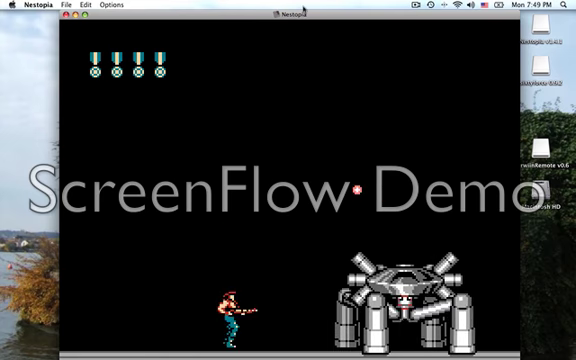
key(x)
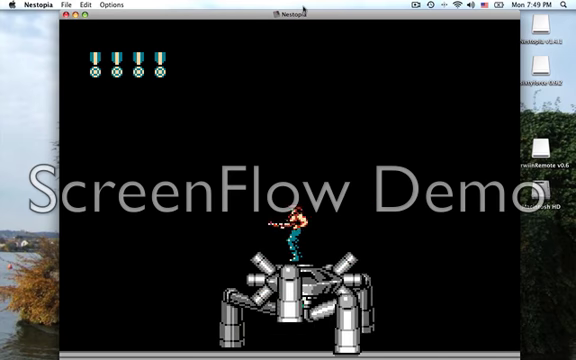
key(x)
Step: Ride the moving boss and keep firing from both sides until it explodes
key(Right)
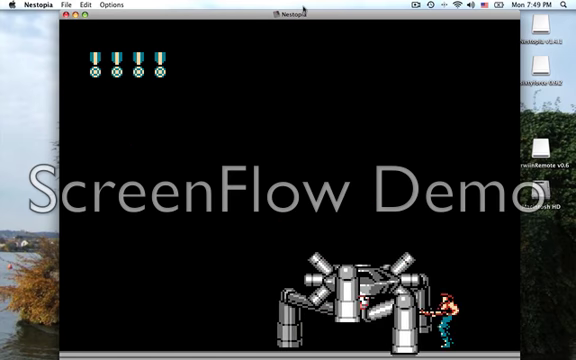
key(x)
key(Right)
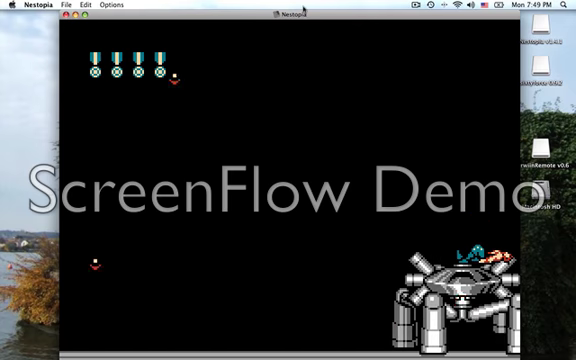
key(Right)
key(z)
key(z)
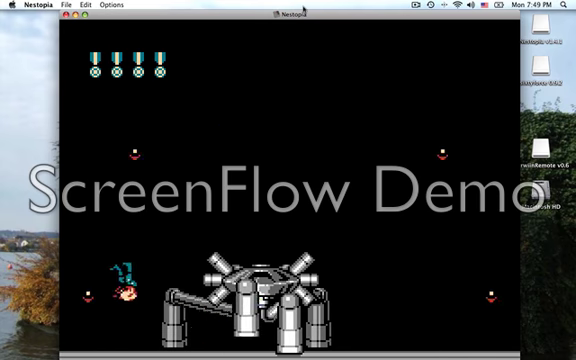
key(x)
key(Right)
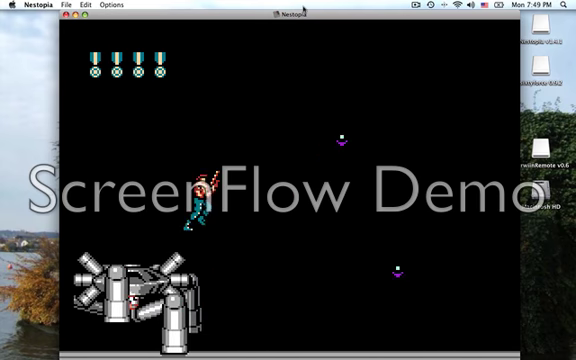
key(Right)
key(z)
key(x)
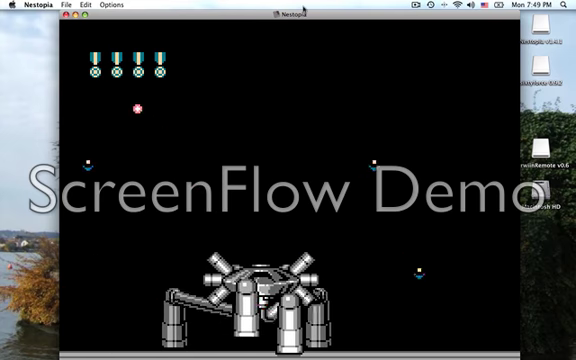
key(x)
key(Left)
key(z)
key(z)
key(z)
key(z)
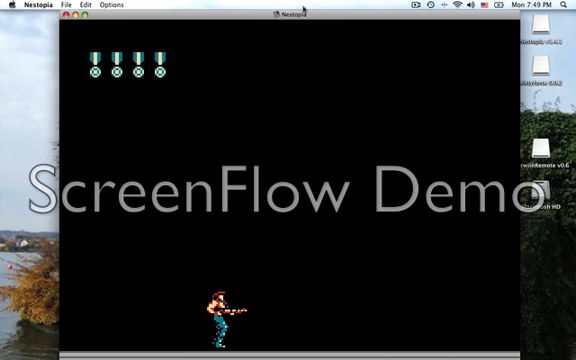